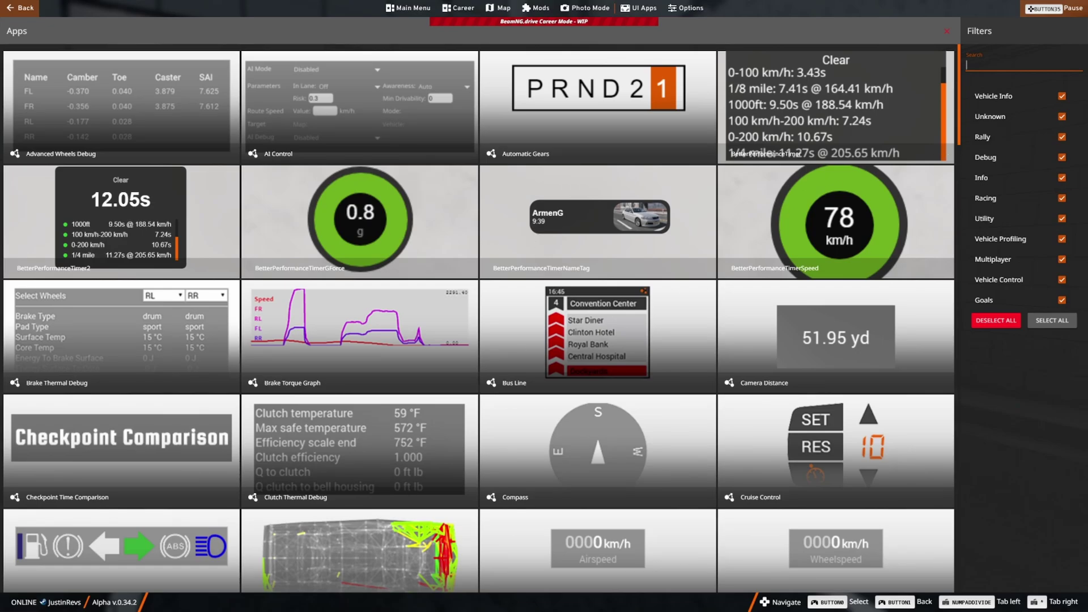
# Step: Switch from BeamNG.drive's Apps browser to a web browser with a new tab
pyautogui.hotkey('alt', 'Tab')
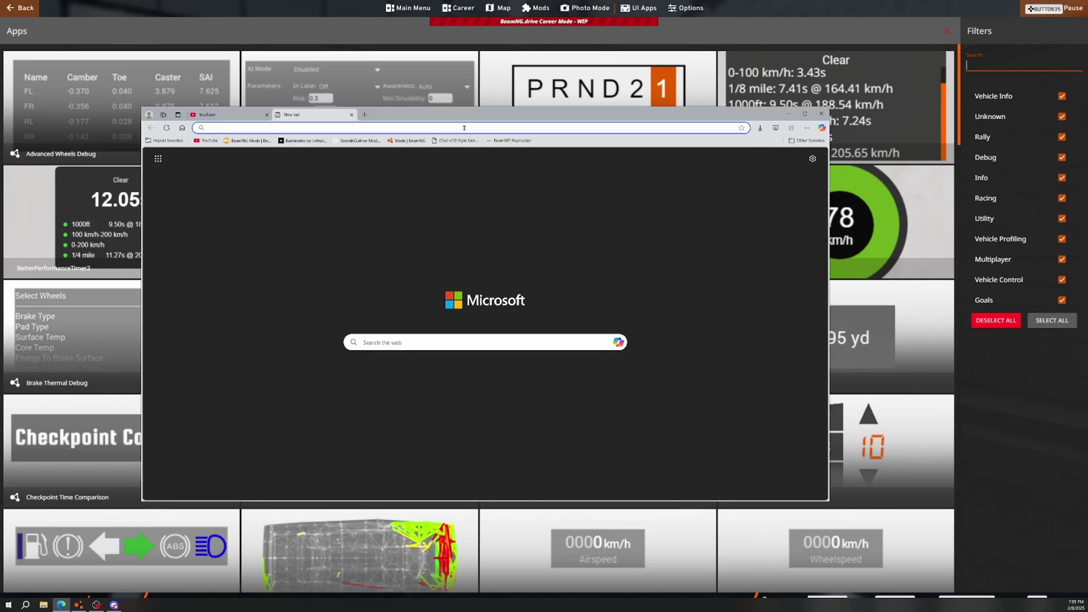
# Step: Search 'beamng speed limit', subscribe to the Simple Speed Limit mod, and close the browser
pyautogui.write('beamng s')
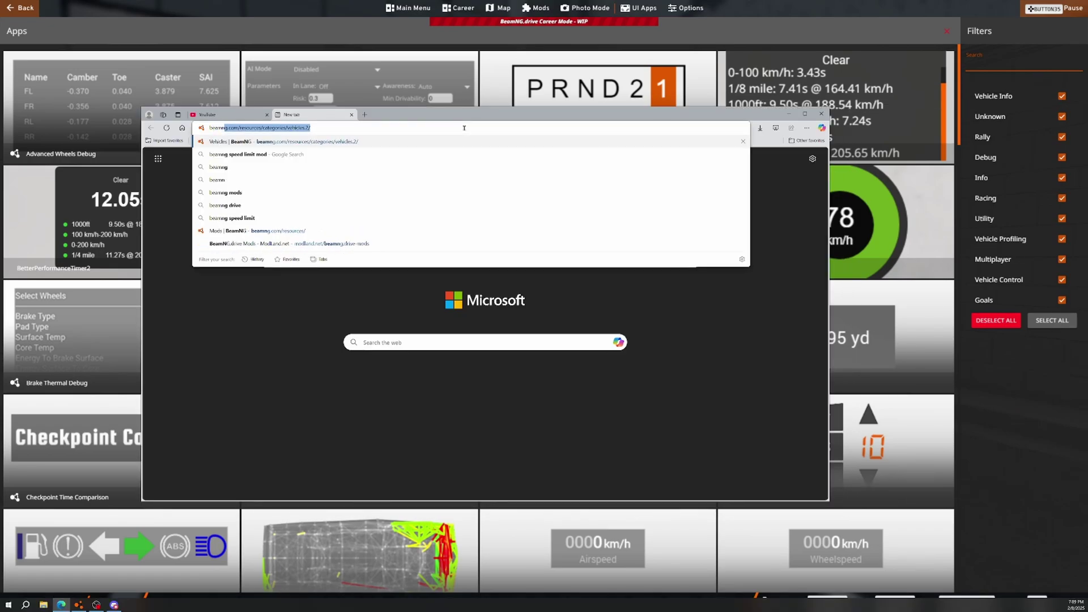
pyautogui.write('peed limit')
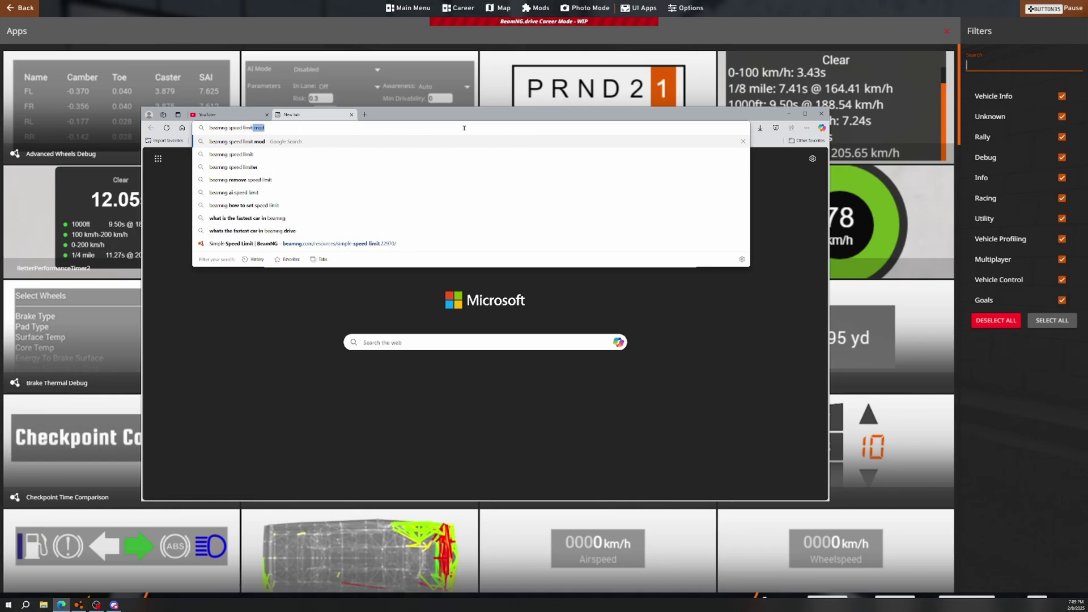
pyautogui.press('Return')
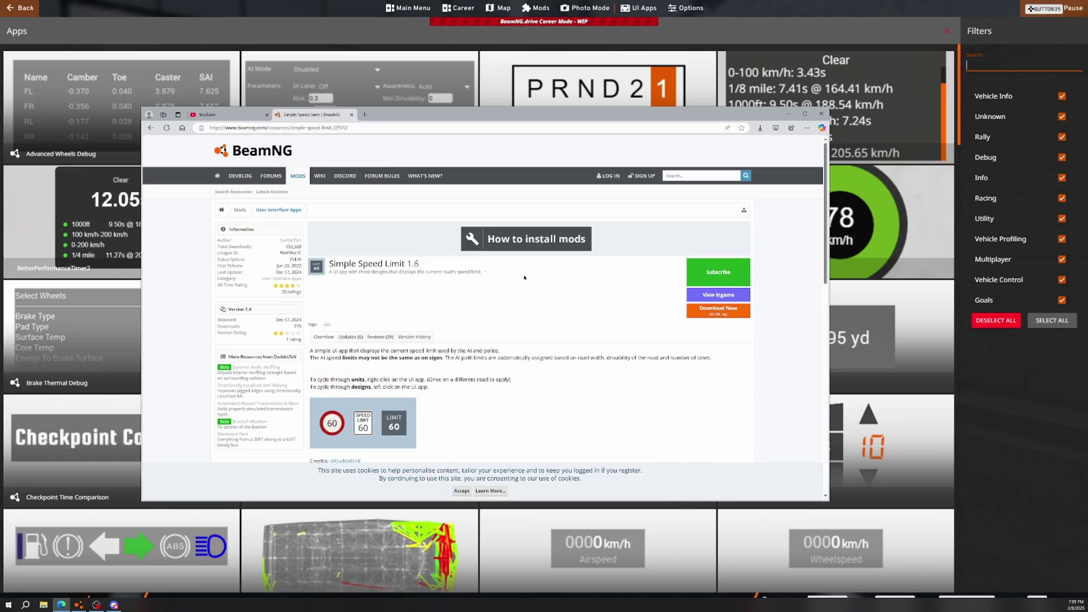
pyautogui.click(715, 273)
pyautogui.click(821, 113)
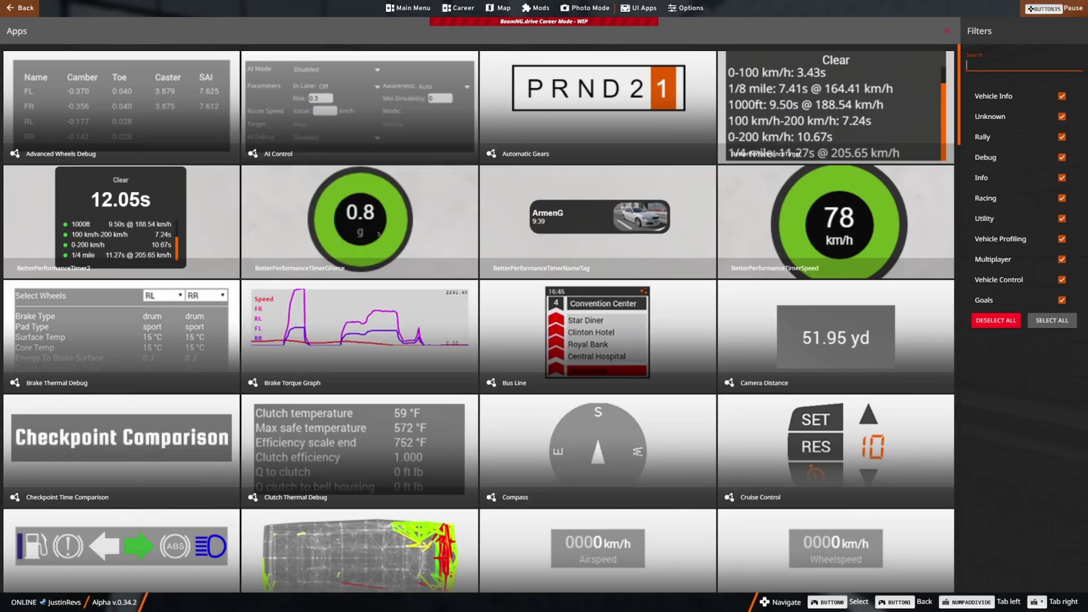
# Step: Check the installed mods and repository for Simple Speed Limit, then open the UI Apps add-app list
pyautogui.click(537, 8)
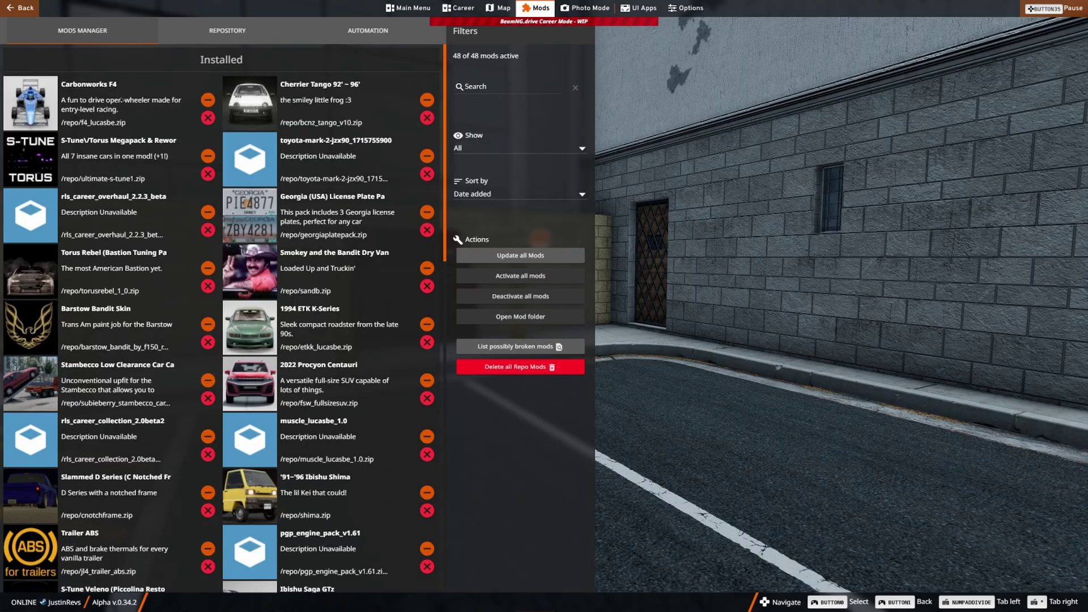
pyautogui.scroll(-6, 153, 237)
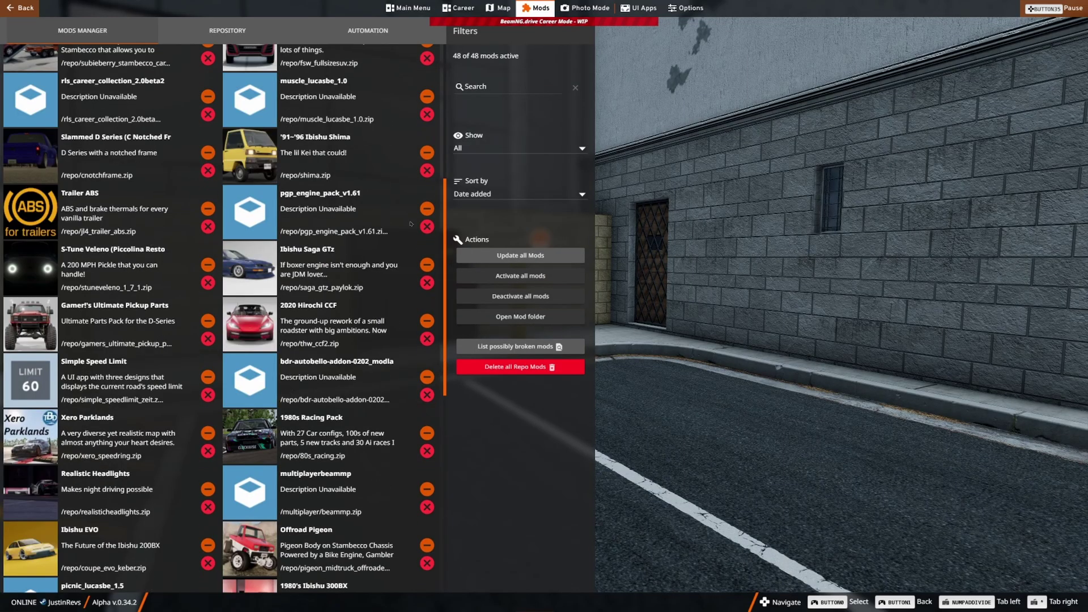
pyautogui.click(208, 33)
pyautogui.click(498, 70)
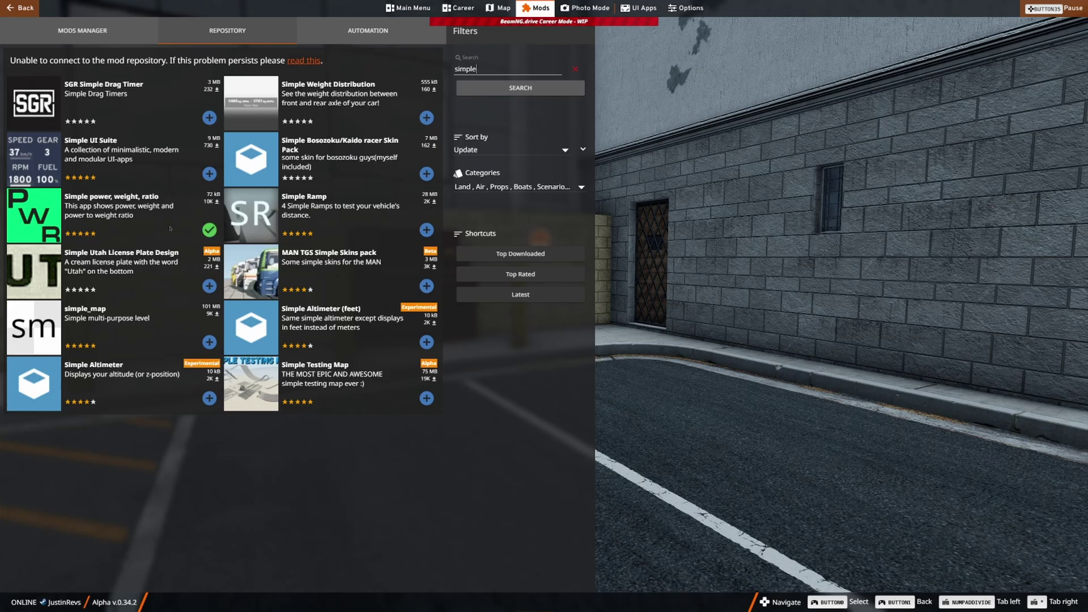
pyautogui.click(83, 31)
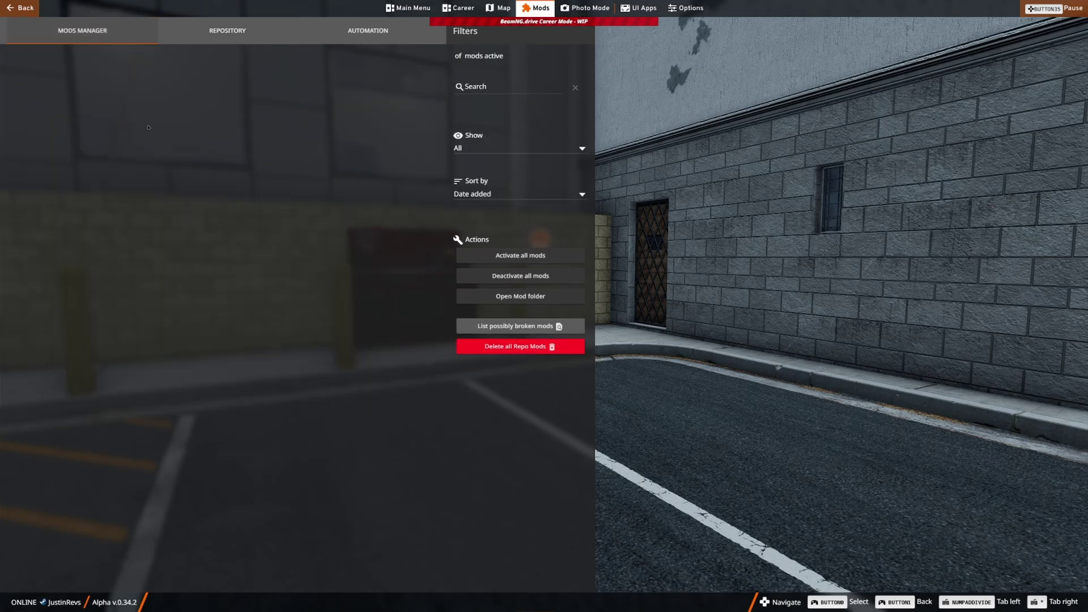
pyautogui.scroll(-15, 293, 389)
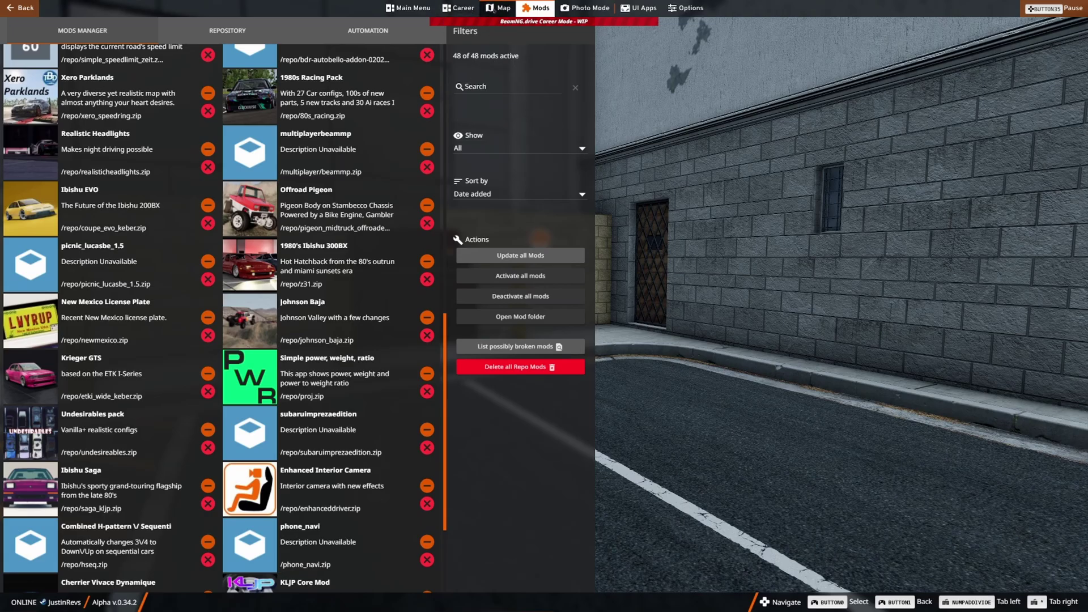
pyautogui.click(639, 8)
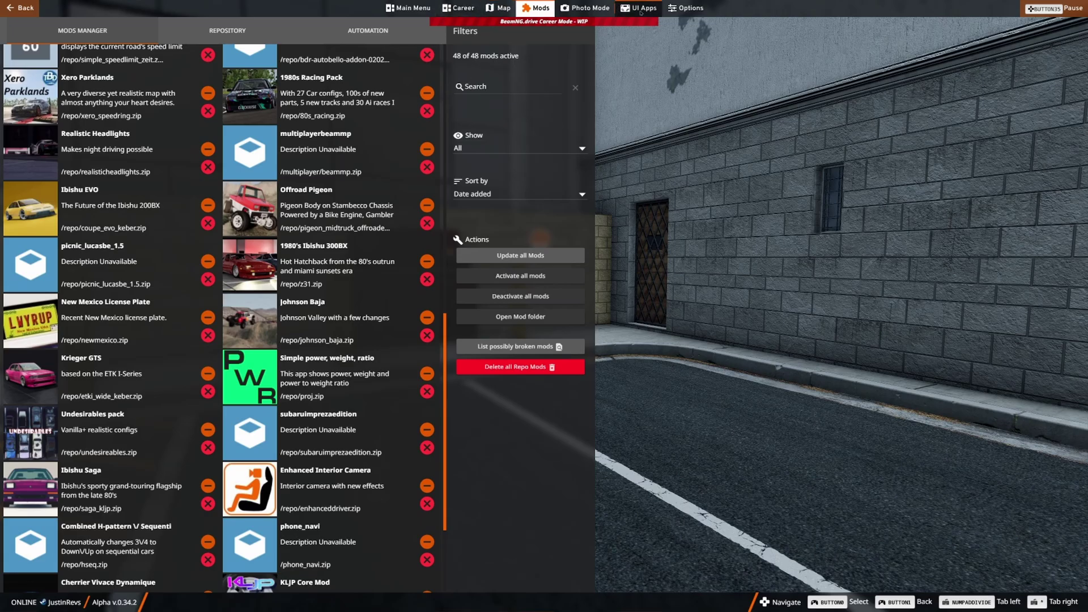
pyautogui.click(231, 28)
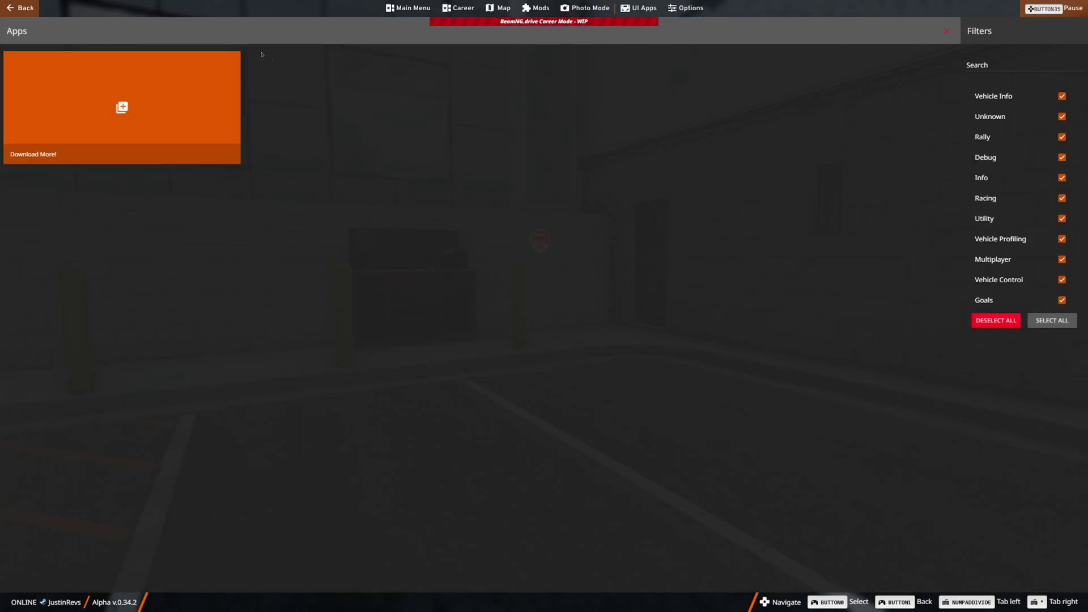
# Step: Search 'speed', add the Simple Speedlimit app, and drag it to the bottom left beside Police Info
pyautogui.click(1014, 65)
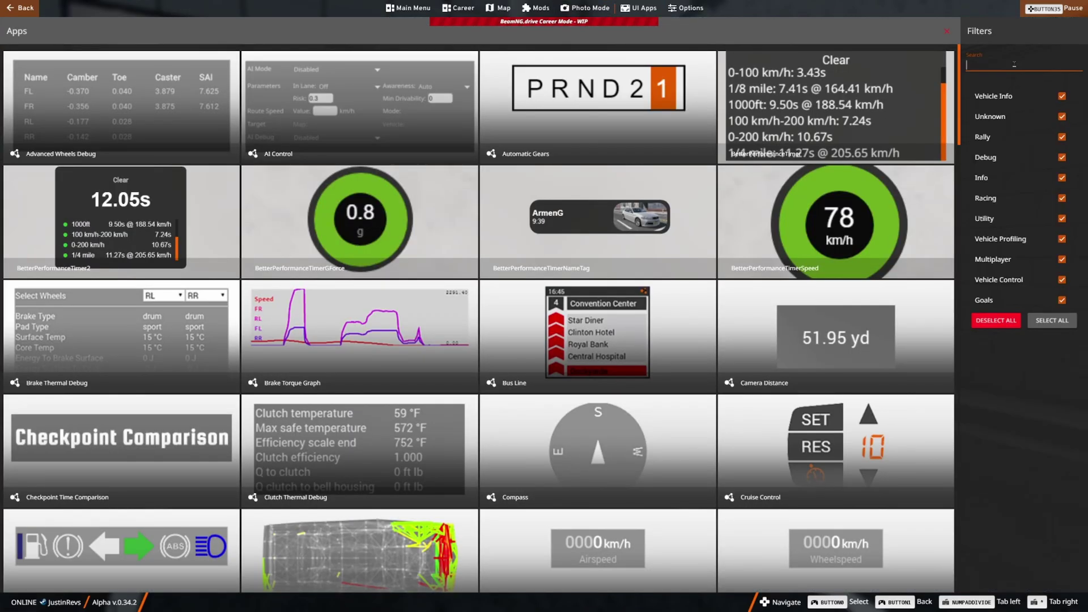
pyautogui.write('speed')
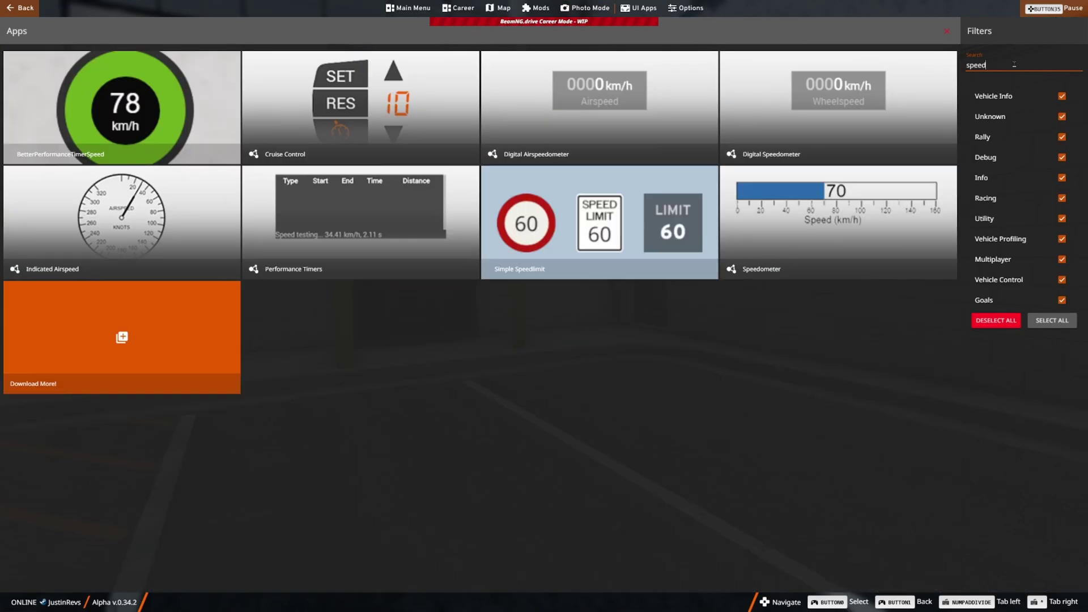
pyautogui.click(649, 229)
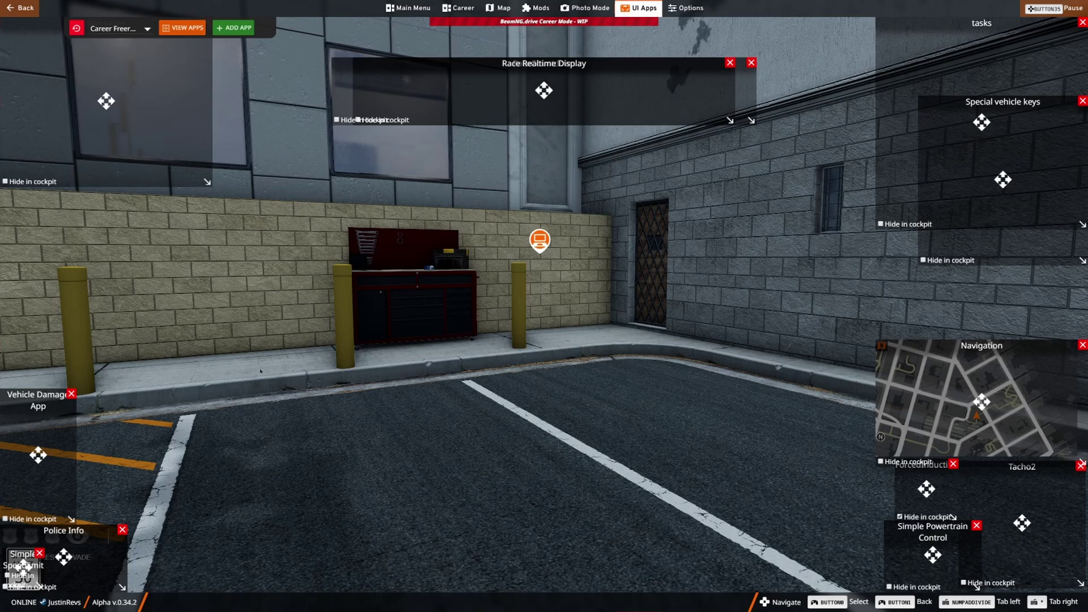
pyautogui.moveTo(23, 565); pyautogui.dragTo(149, 550)
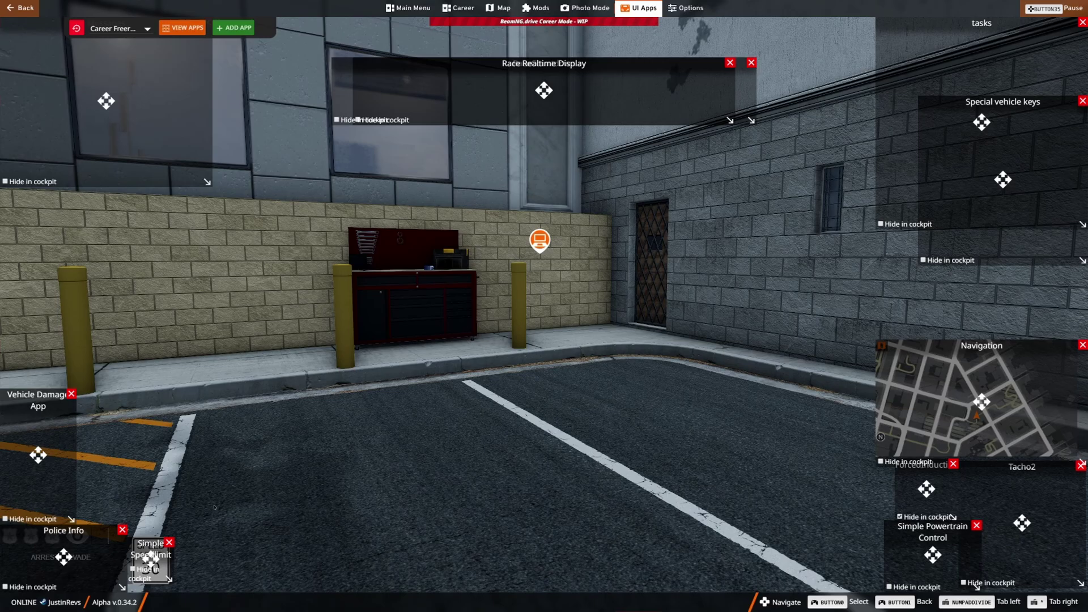
# Step: Exit HUD editing and the radial menu to show the speed limit 30 sign, then pause the career
pyautogui.press('e')
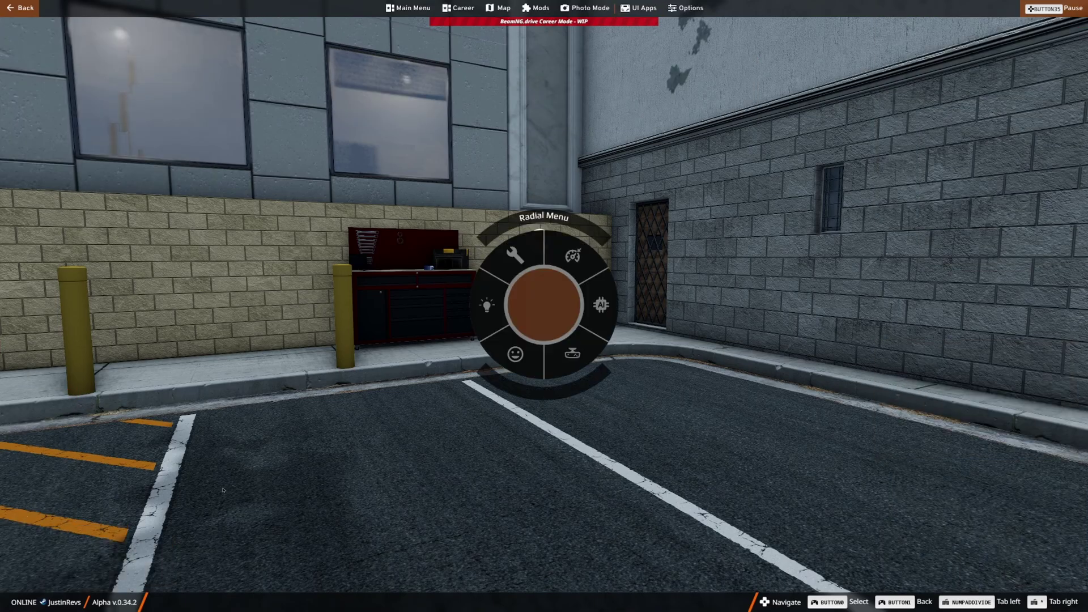
pyautogui.press('e')
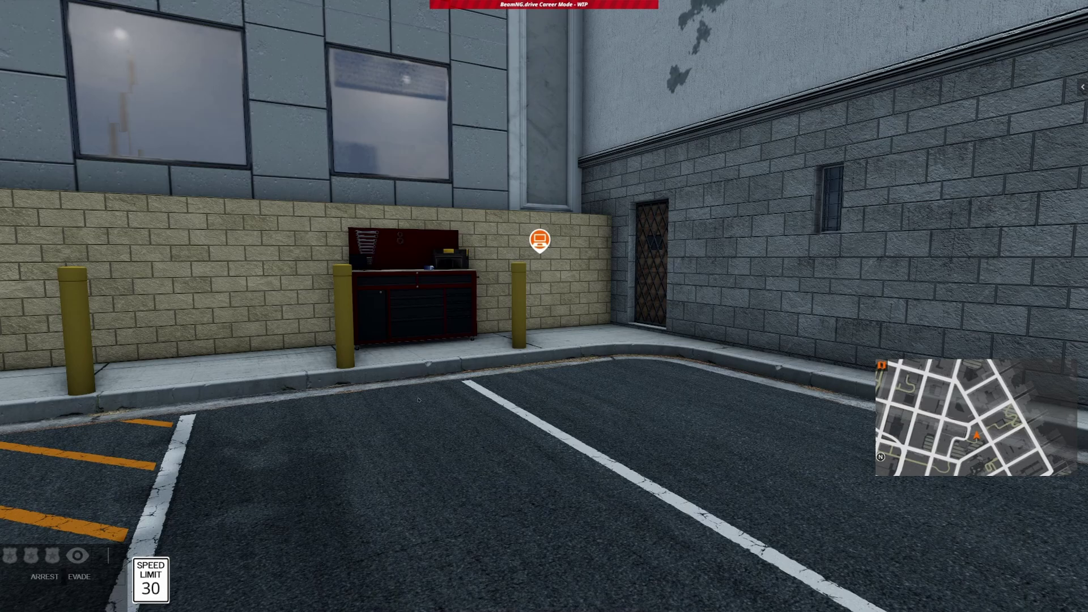
pyautogui.press('Escape')
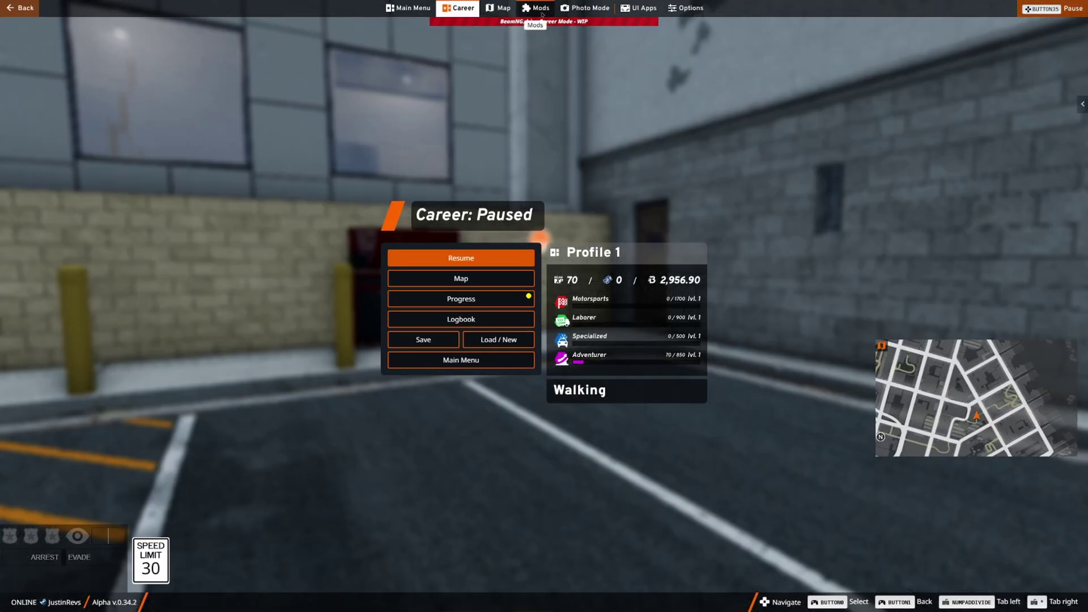
# Step: Reopen UI Apps, search 'pro' in the add-app list, and add the Power Ratio app
pyautogui.click(536, 9)
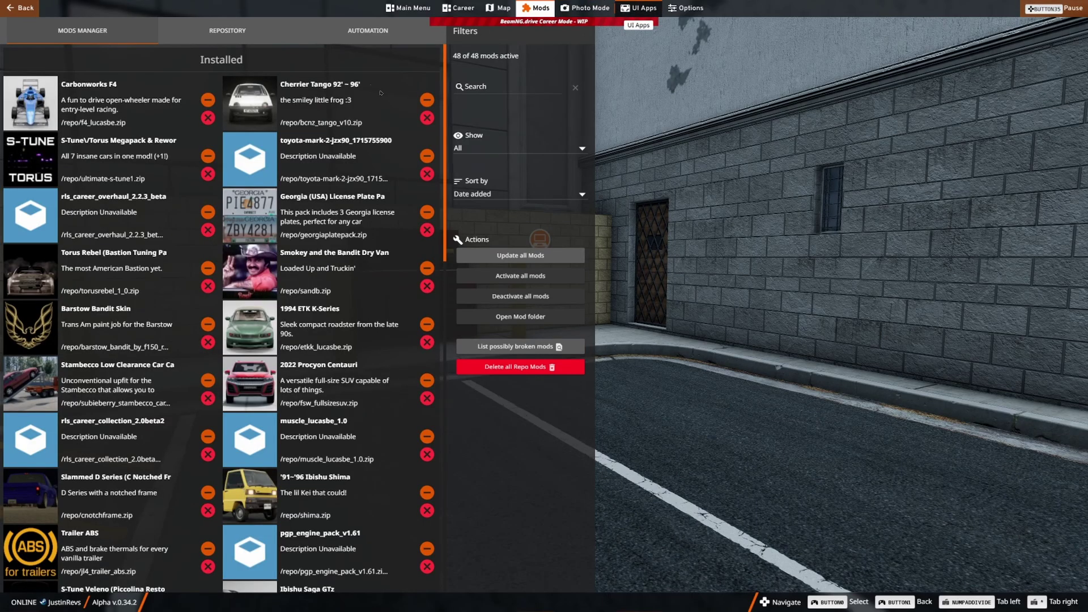
pyautogui.press('Return')
pyautogui.click(232, 28)
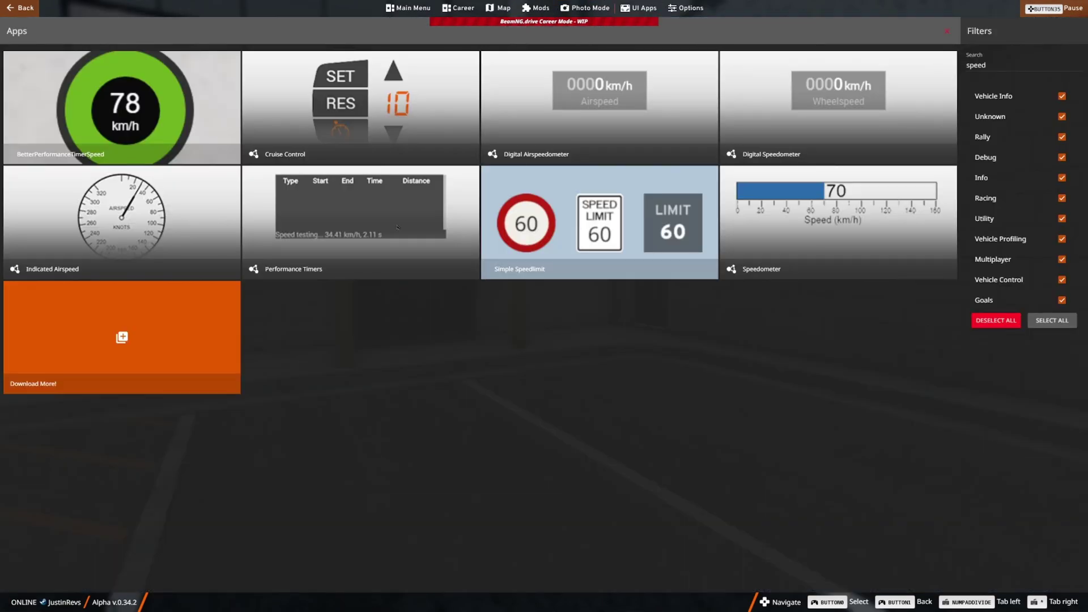
pyautogui.click(994, 65)
pyautogui.write('simple')
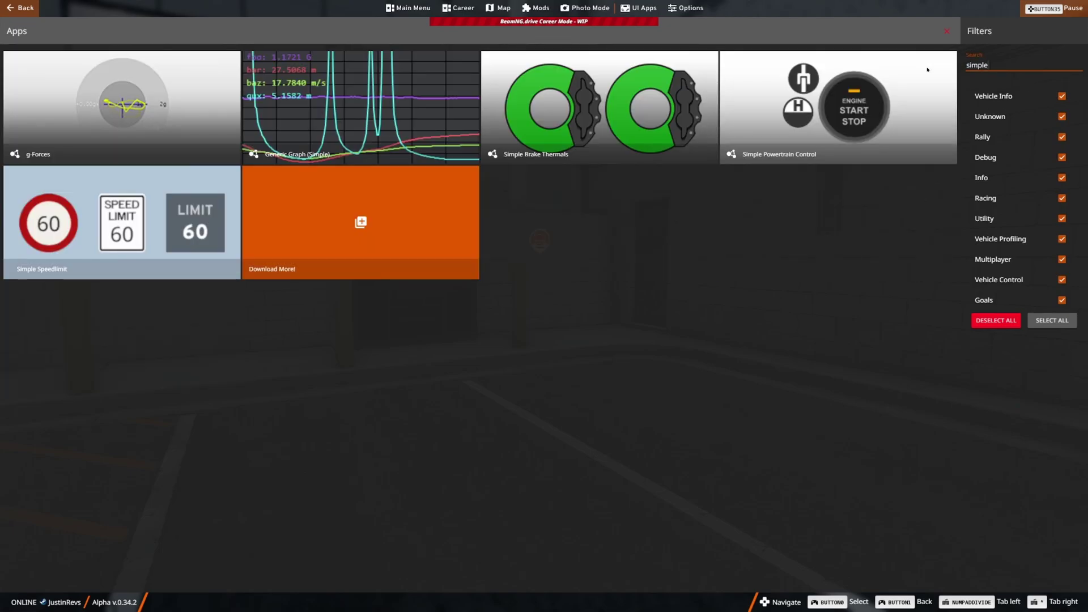
pyautogui.press('BackSpace')
pyautogui.press('BackSpace')
pyautogui.press('BackSpace')
pyautogui.press('BackSpace')
pyautogui.press('BackSpace')
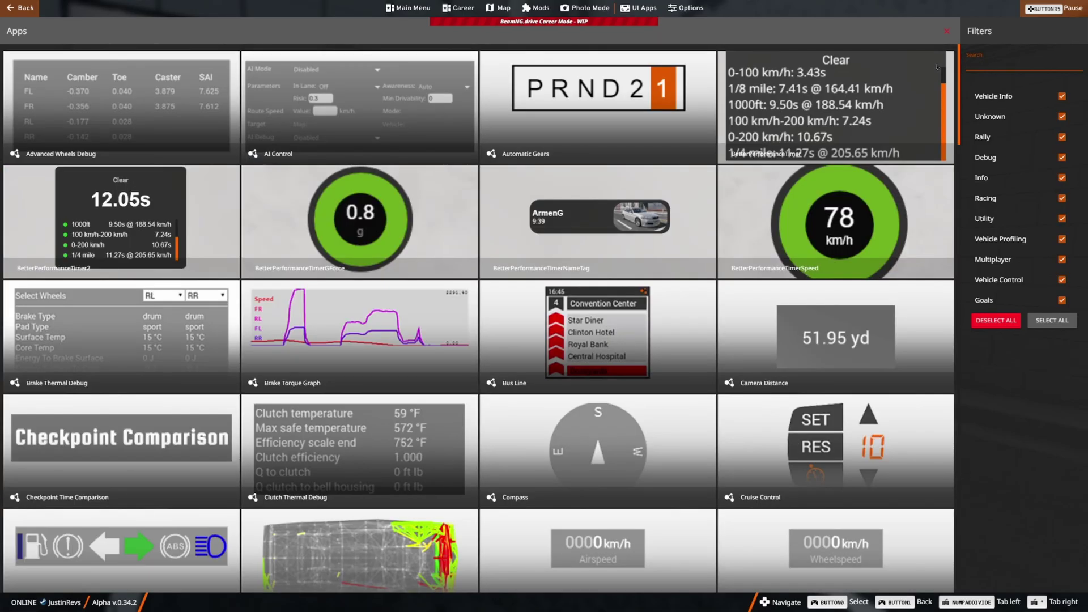
pyautogui.write('pro')
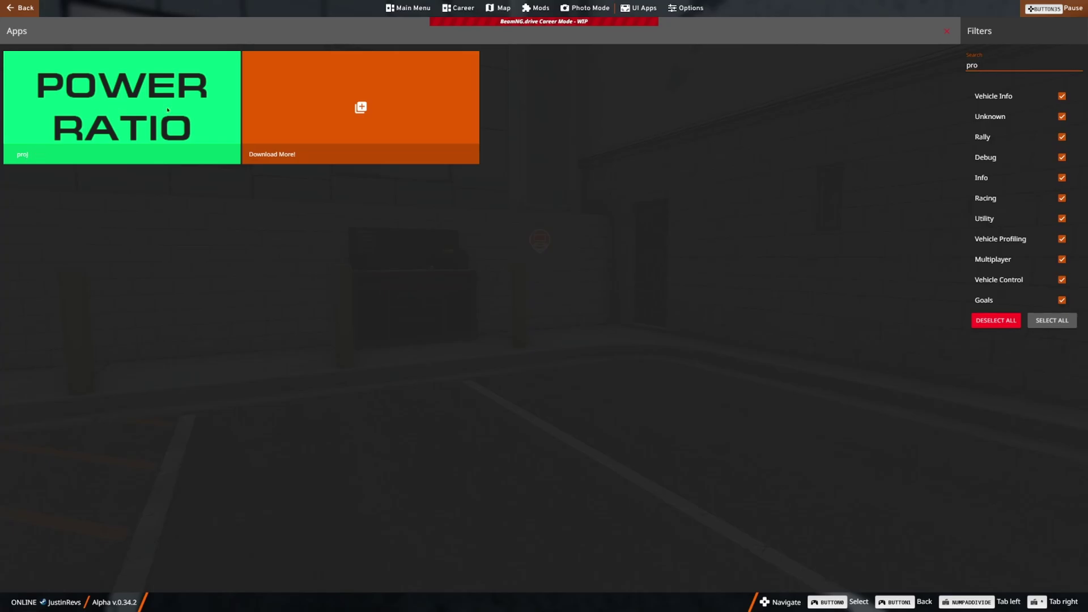
pyautogui.click(161, 132)
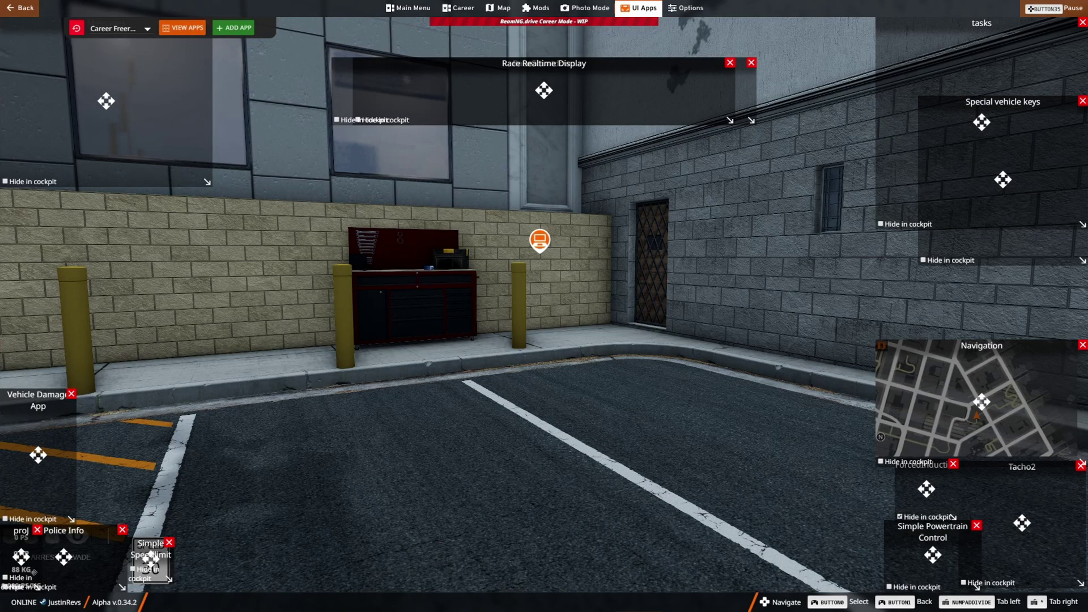
# Step: Drag the Power Ratio app to the right edge and reopen the add-app list
pyautogui.moveTo(21, 556); pyautogui.dragTo(1066, 303)
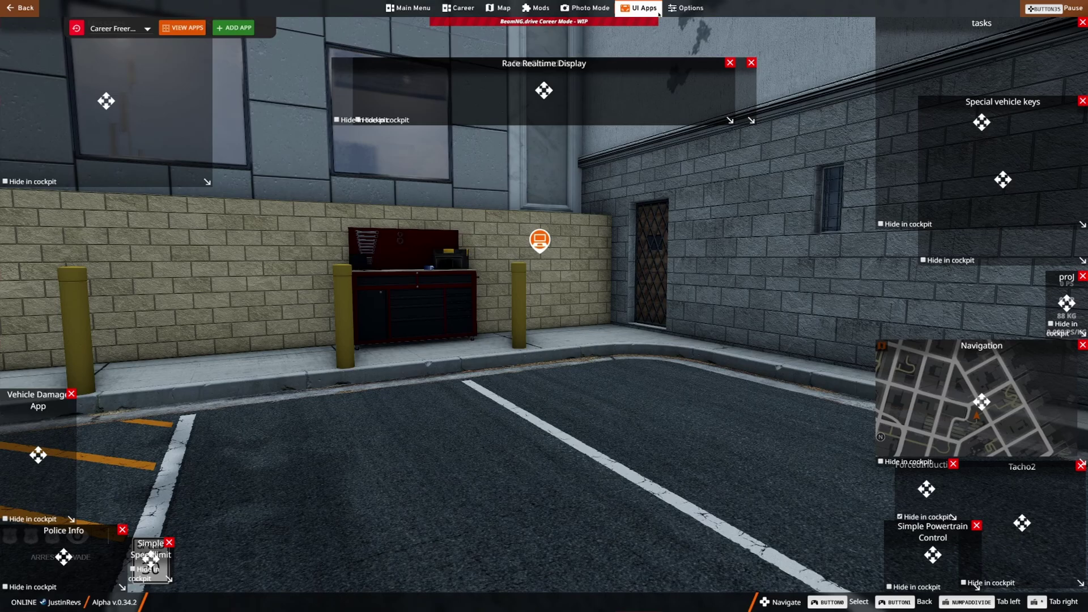
pyautogui.click(233, 27)
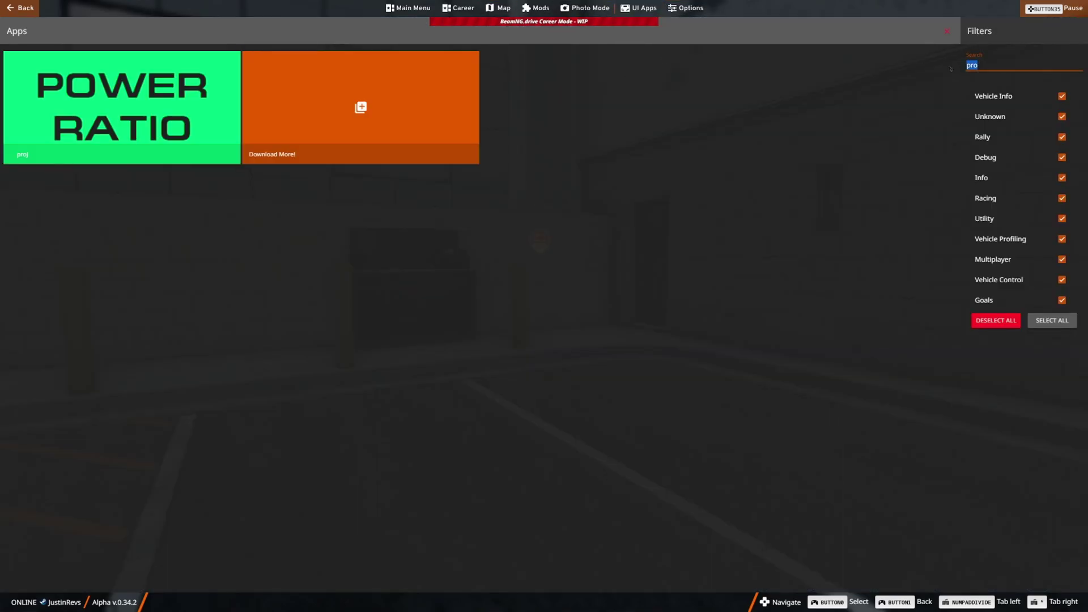
# Step: Search 'comp', add the Precision Compass app, and drag it to the top centre of the HUD
pyautogui.write('comp')
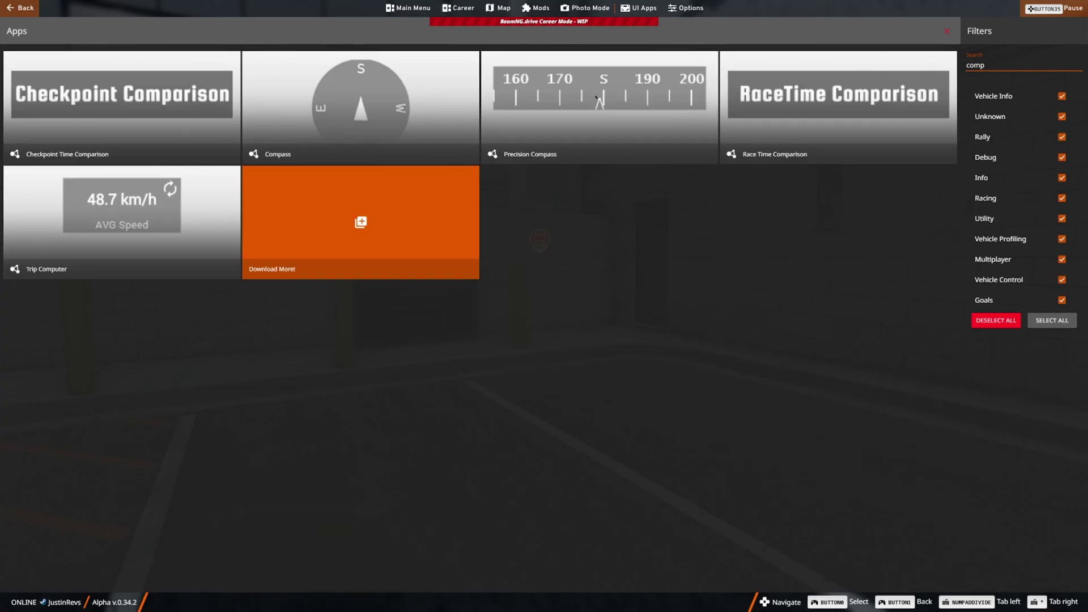
pyautogui.click(563, 101)
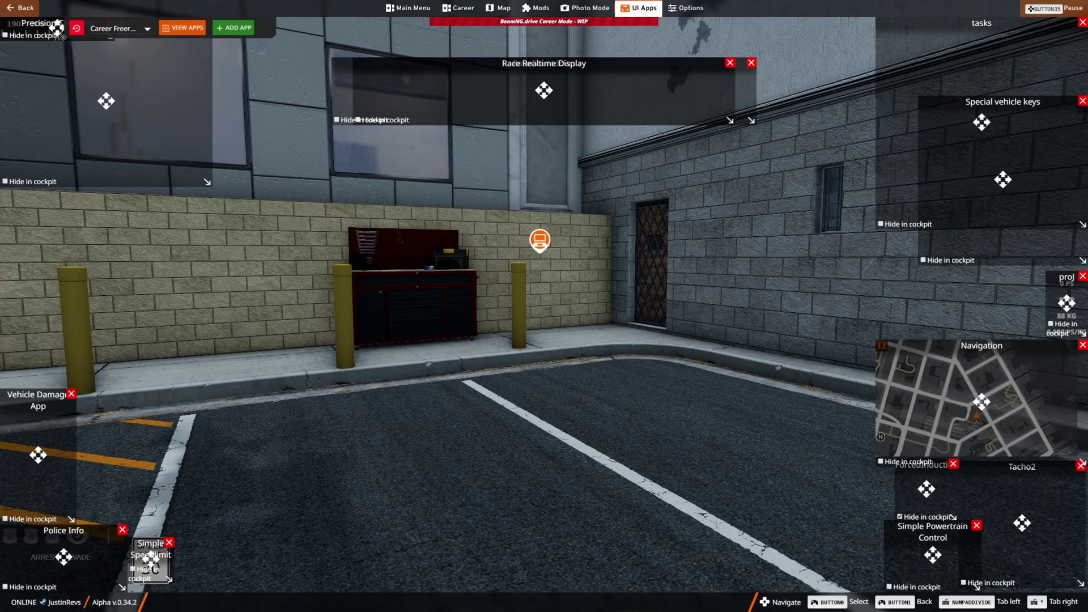
pyautogui.moveTo(57, 25); pyautogui.dragTo(594, 35)
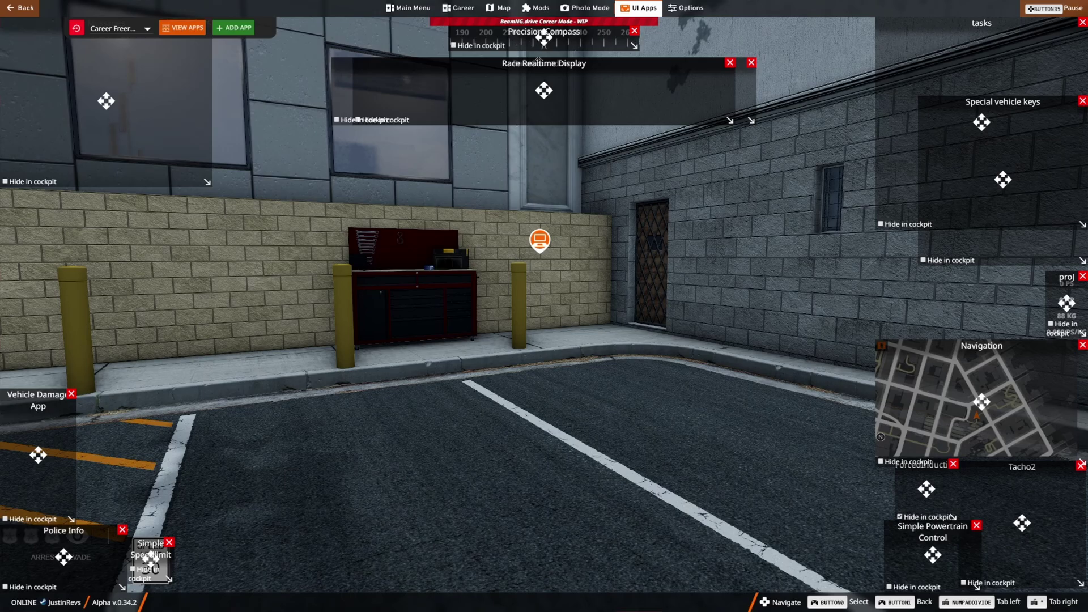
# Step: Leave HUD editing and walk to the garage computer by the toolbox to view My vehicles
pyautogui.press('e')
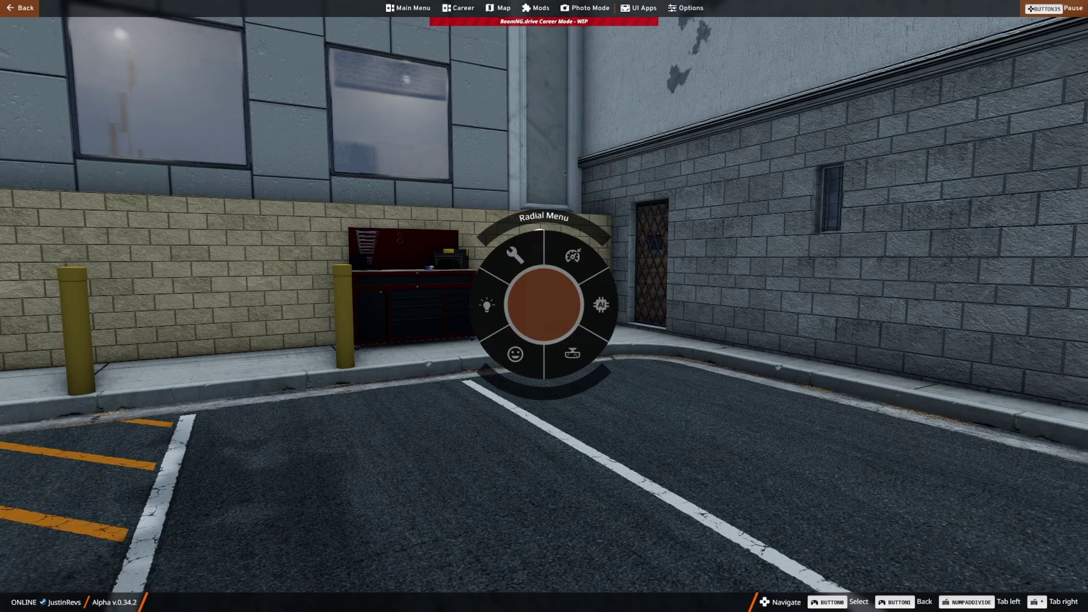
pyautogui.press('Escape')
pyautogui.press('a')
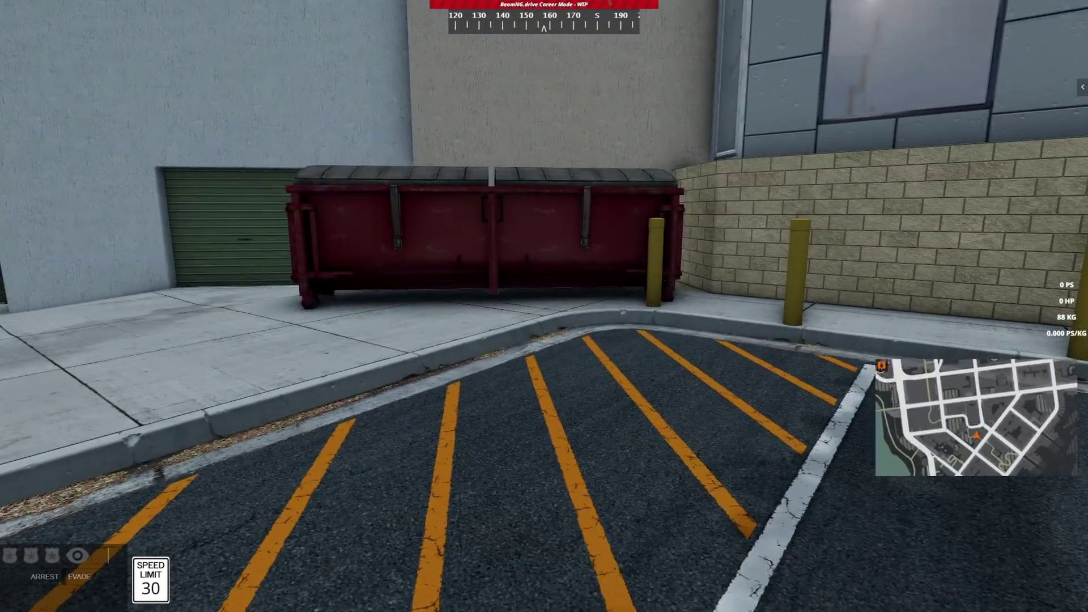
pyautogui.press('a')
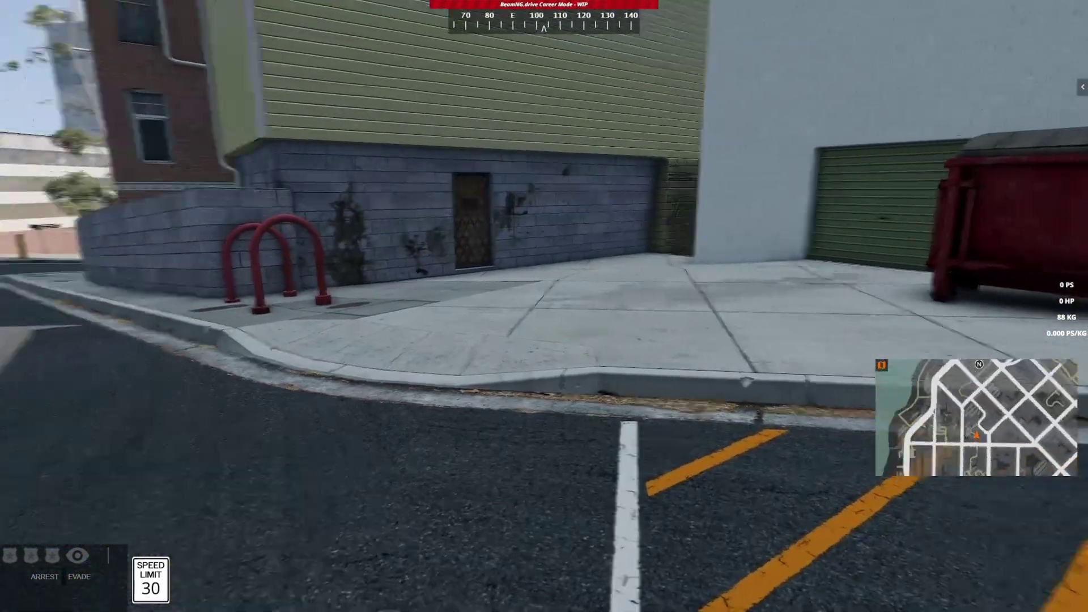
pyautogui.press('a')
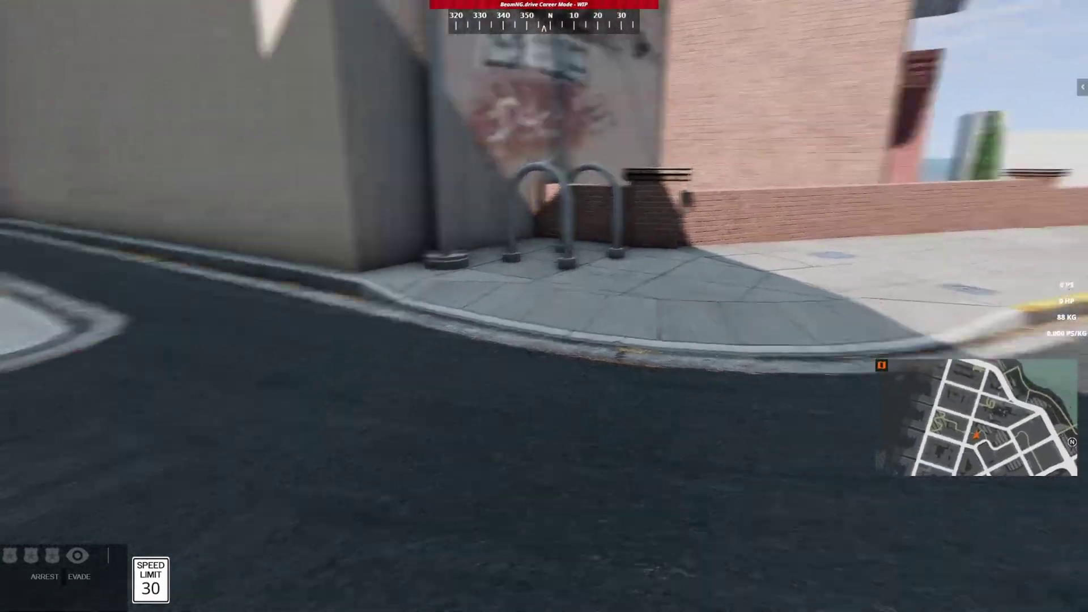
pyautogui.press('a')
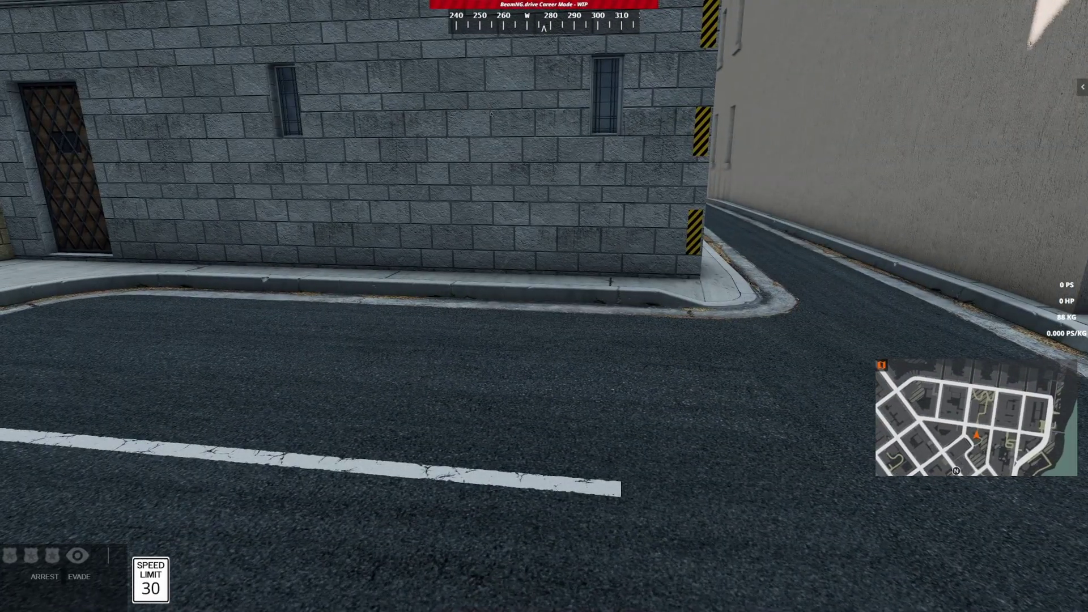
pyautogui.press('a')
pyautogui.press('w')
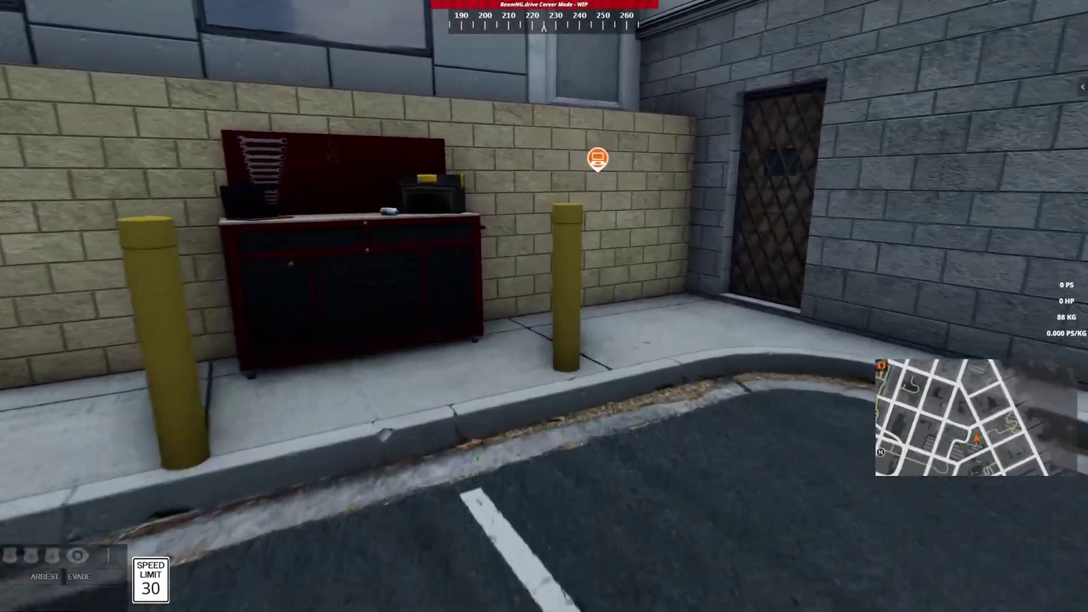
pyautogui.press('a')
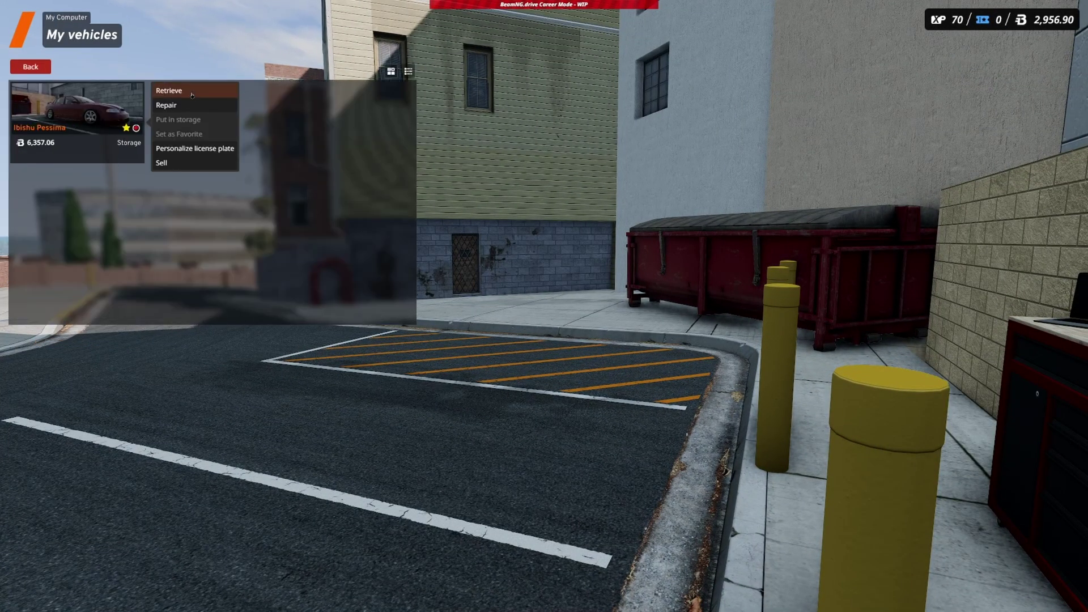
# Step: Close the computer, switch to the orbit camera, turn on the Pessima's ignition, and orbit to its right side
pyautogui.press('Escape')
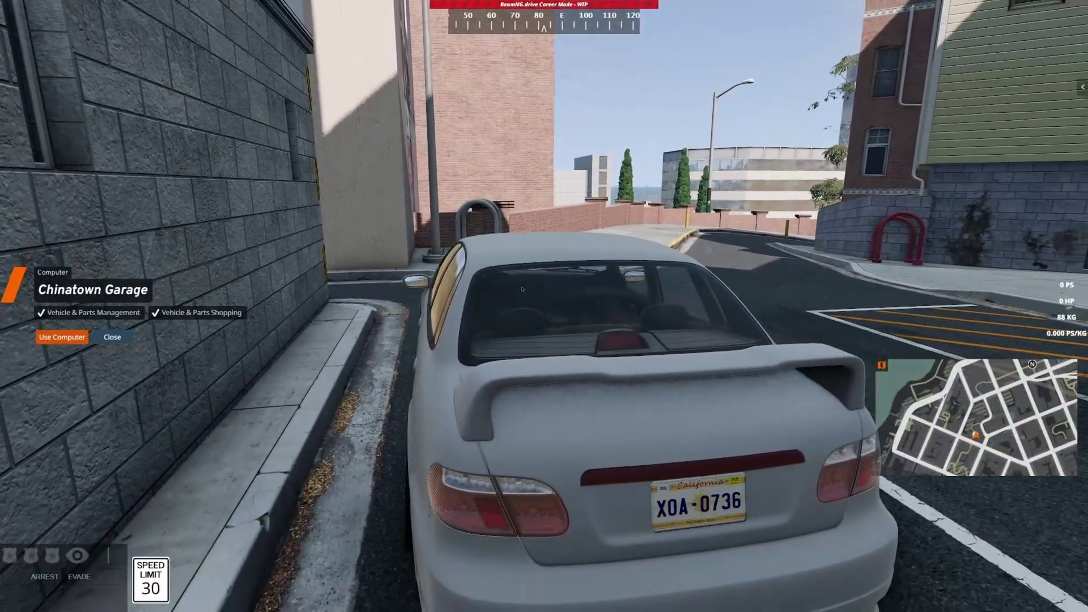
pyautogui.press('c')
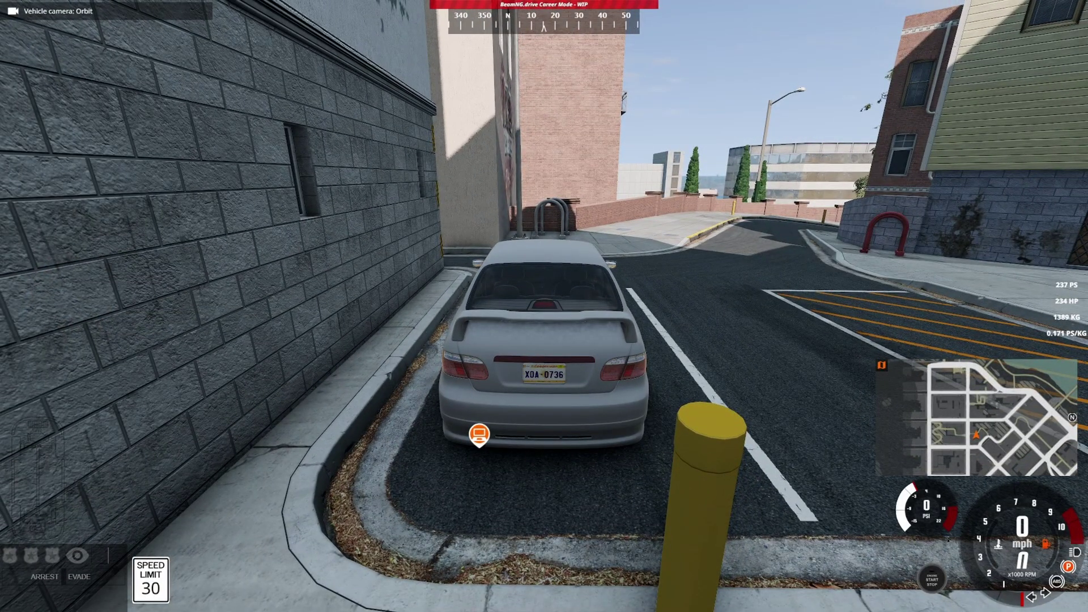
pyautogui.press('i')
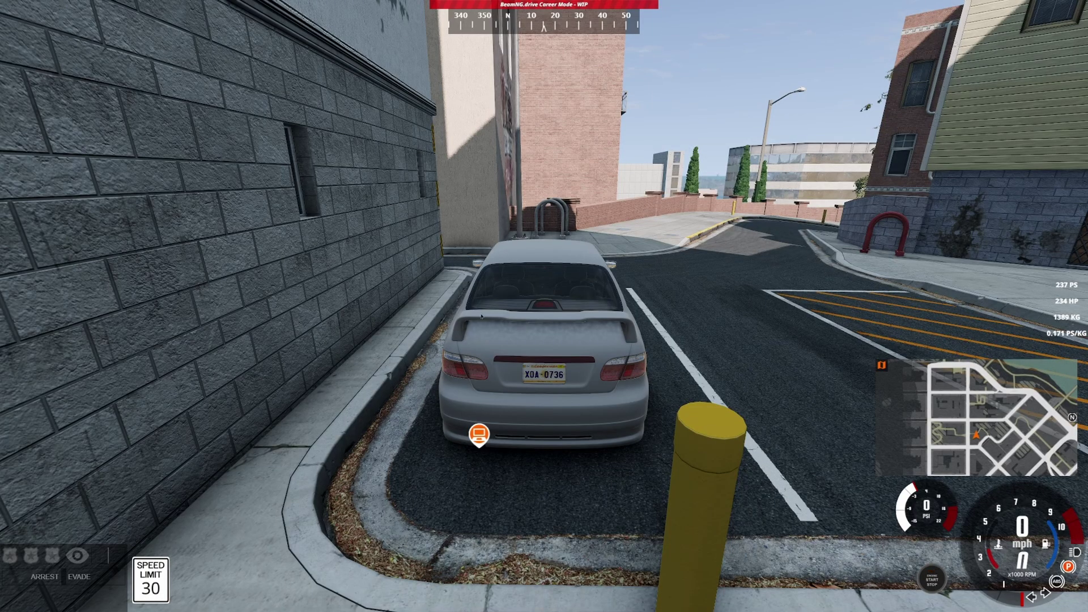
pyautogui.press('KP_4')
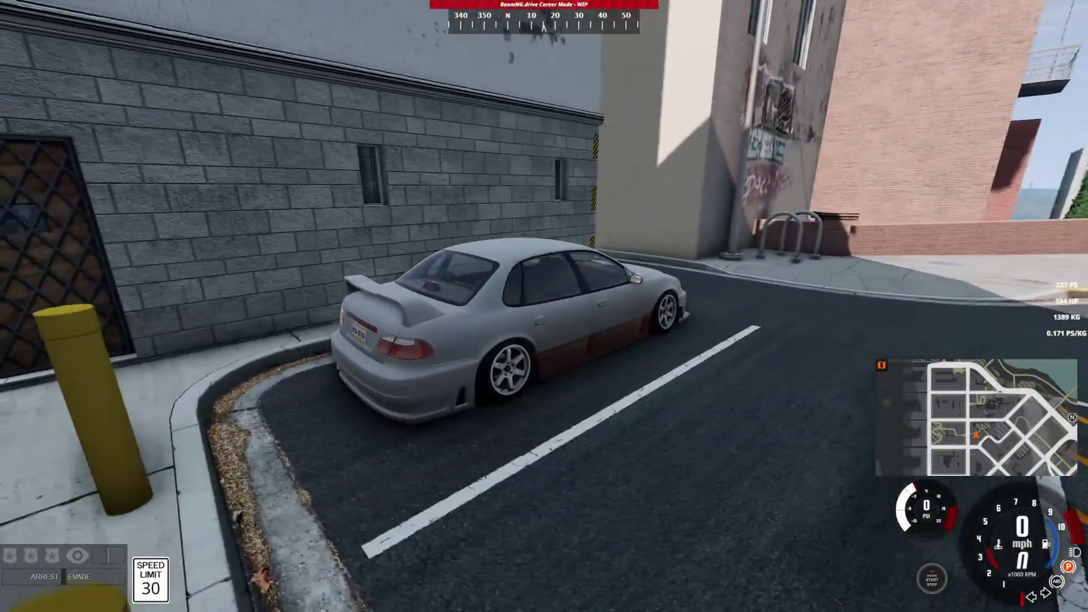